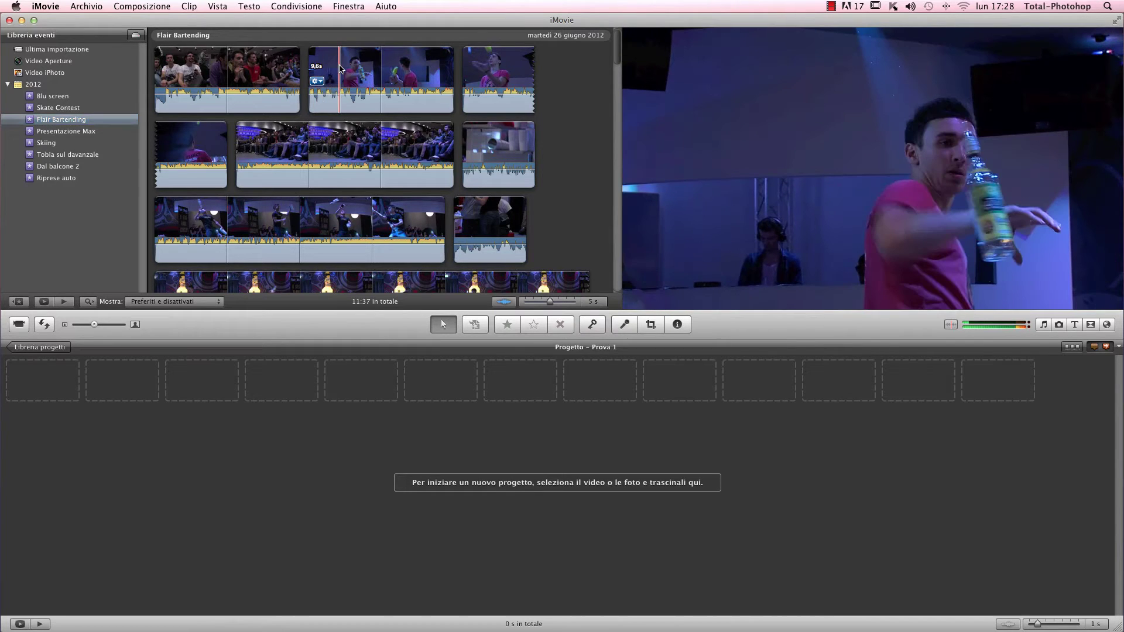
# Add the entire Flair Bartending clip of the performer in the pink shirt to the empty project.
pyautogui.click(340, 66)
pyautogui.press('super+a')
pyautogui.moveTo(340, 66); pyautogui.dragTo(77, 384)
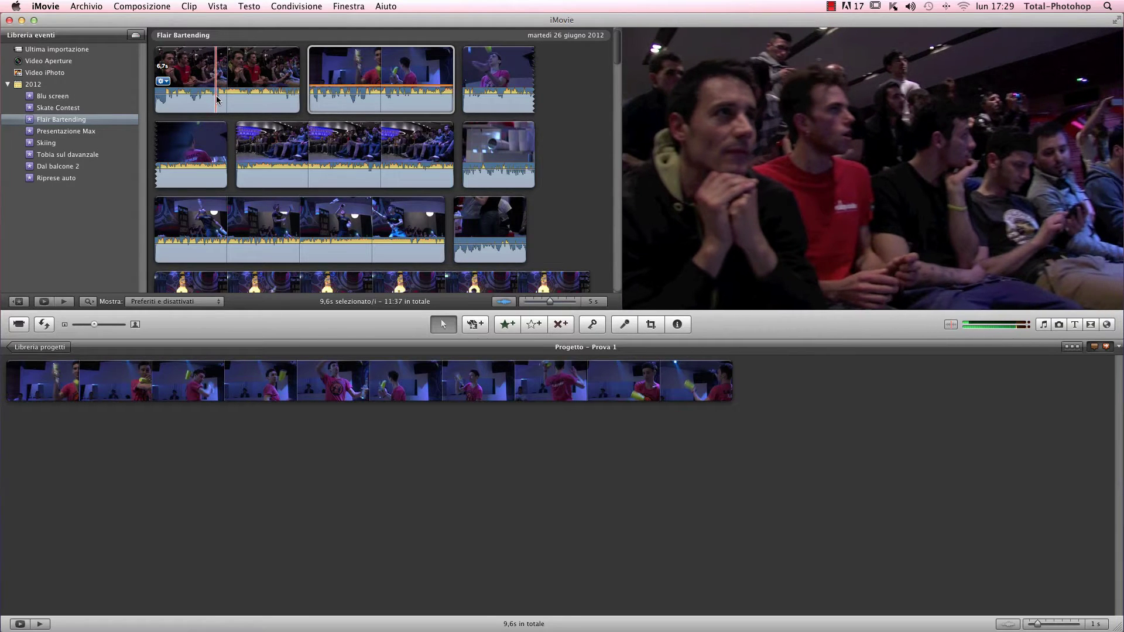
# Select about 1.7 s of the first audience clip and place it over the middle of the project's main clip as a Taglio sezione cutaway.
pyautogui.moveTo(219, 99); pyautogui.dragTo(226, 100)
pyautogui.click(214, 82)
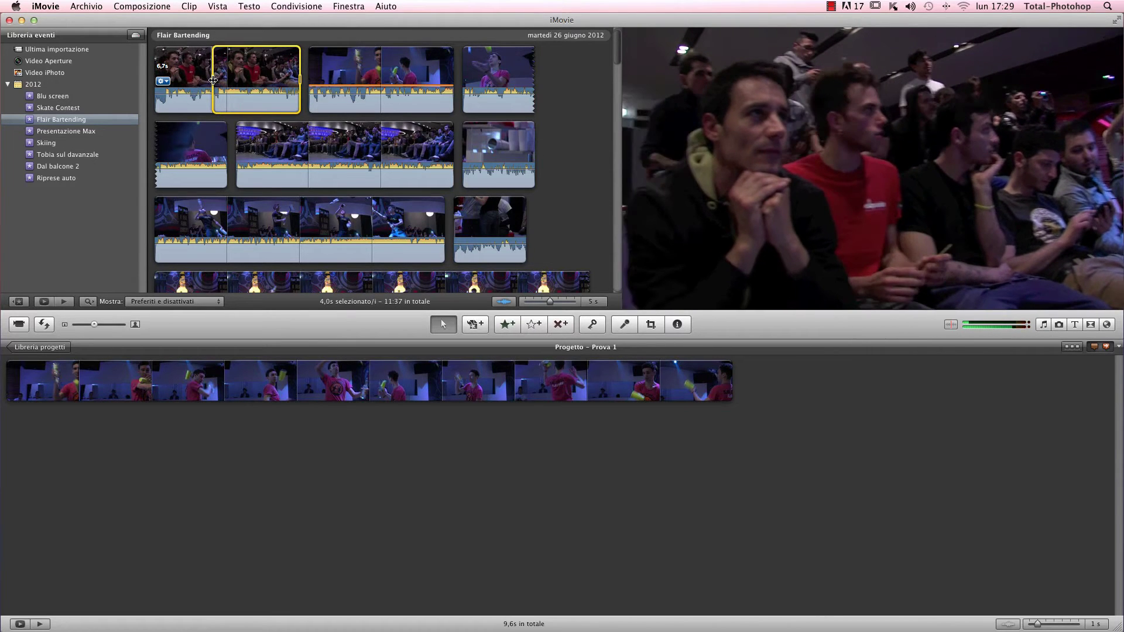
pyautogui.moveTo(213, 80); pyautogui.dragTo(217, 80)
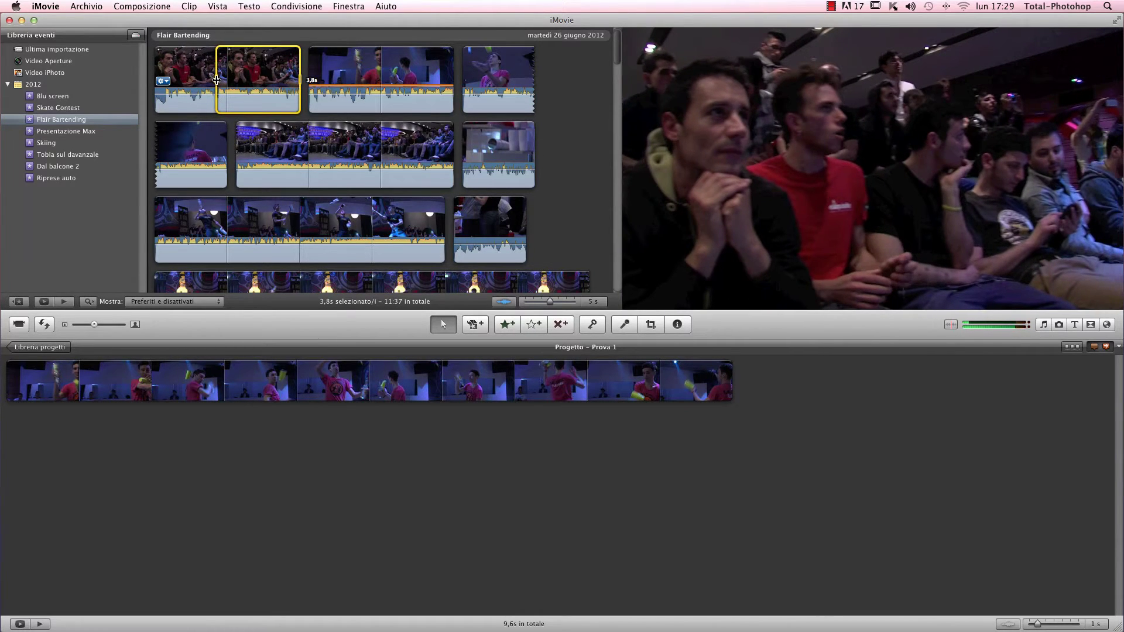
pyautogui.moveTo(299, 81); pyautogui.dragTo(254, 82)
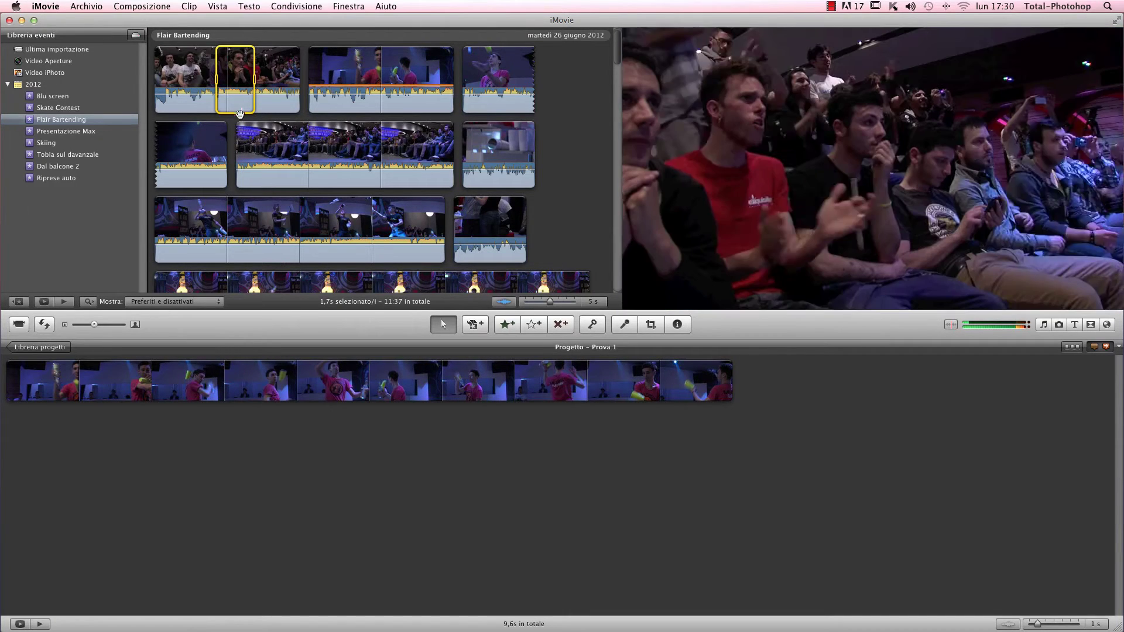
pyautogui.moveTo(231, 74)
pyautogui.mouseDown()
pyautogui.moveTo(240, 319)
pyautogui.moveTo(260, 366)
pyautogui.moveTo(301, 386)
pyautogui.mouseUp()
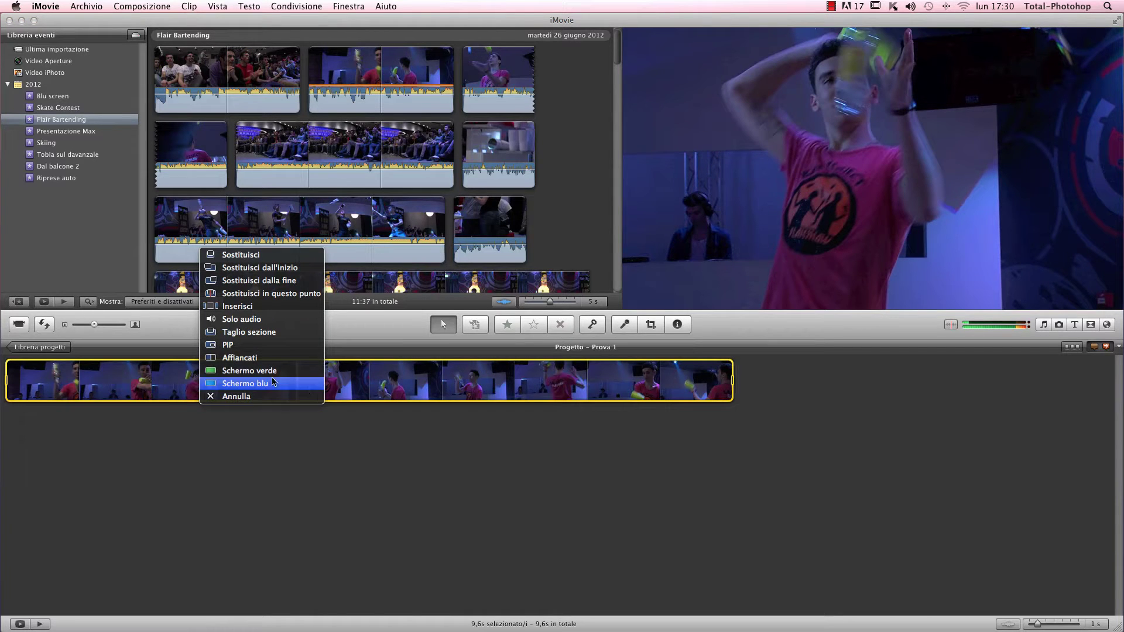
pyautogui.click(264, 333)
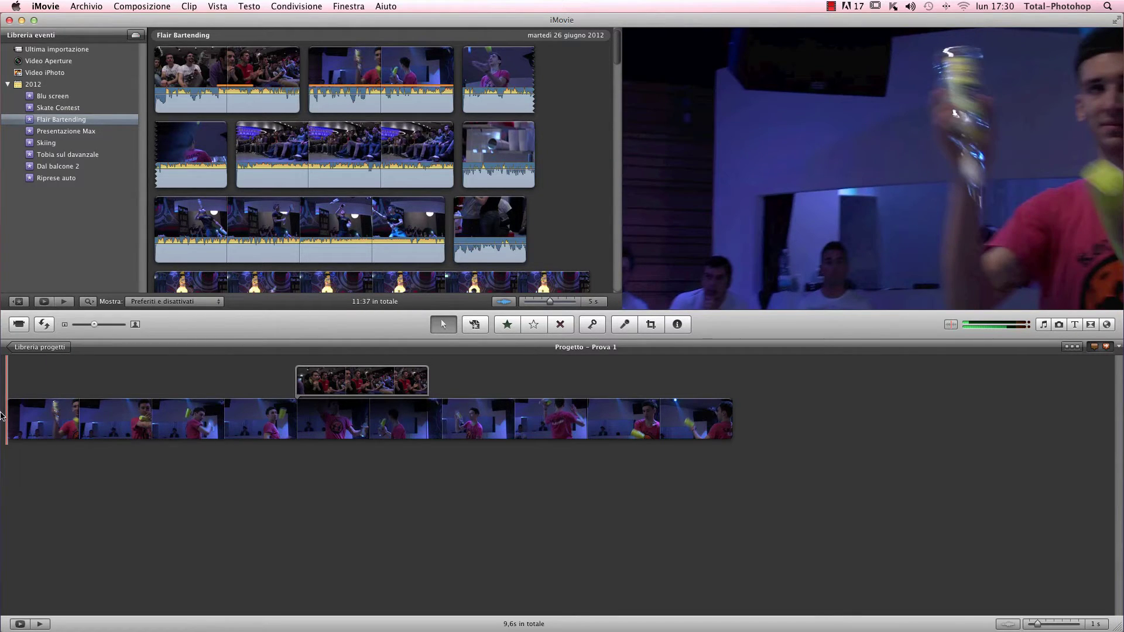
# Play the project from its beginning and from just before the audience cutaway to check how the cutaway runs.
pyautogui.press('space')
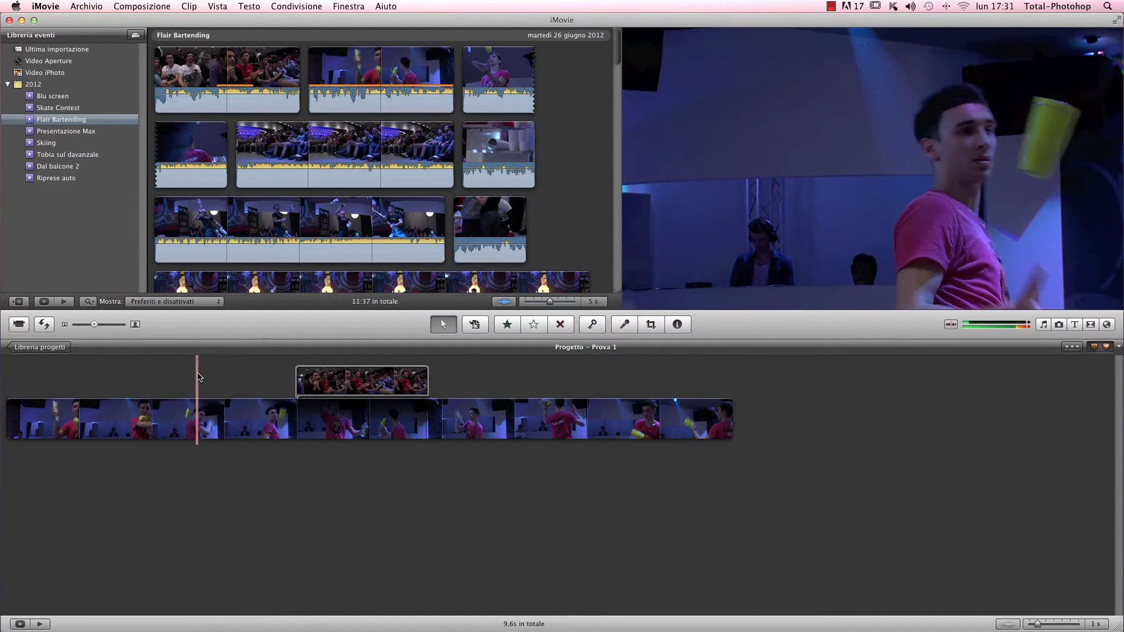
pyautogui.press('space')
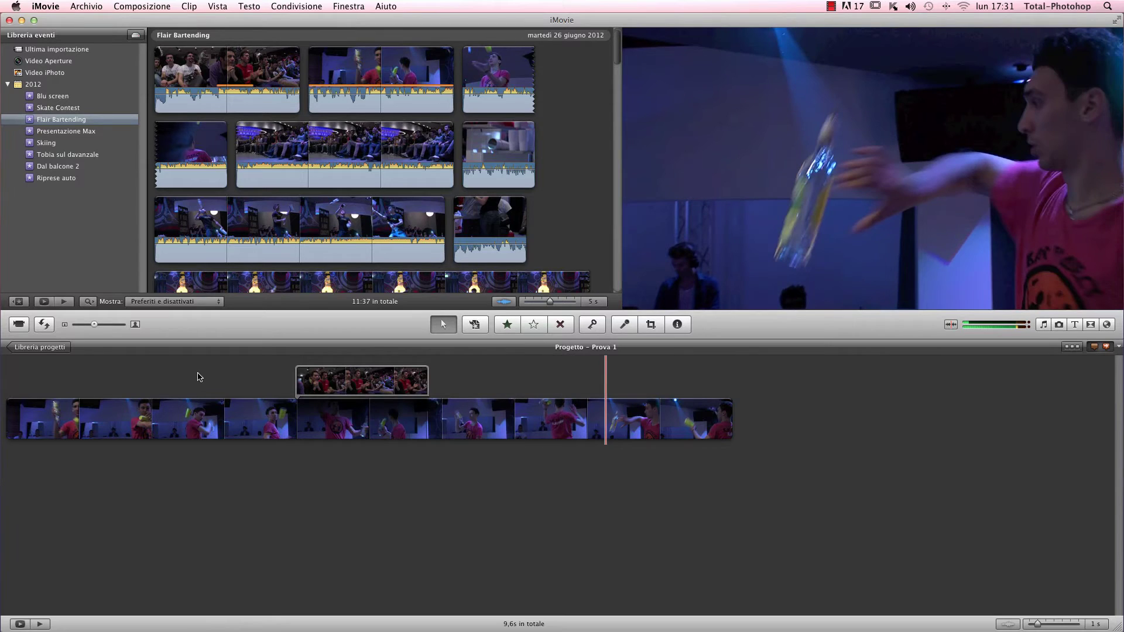
pyautogui.click(200, 377)
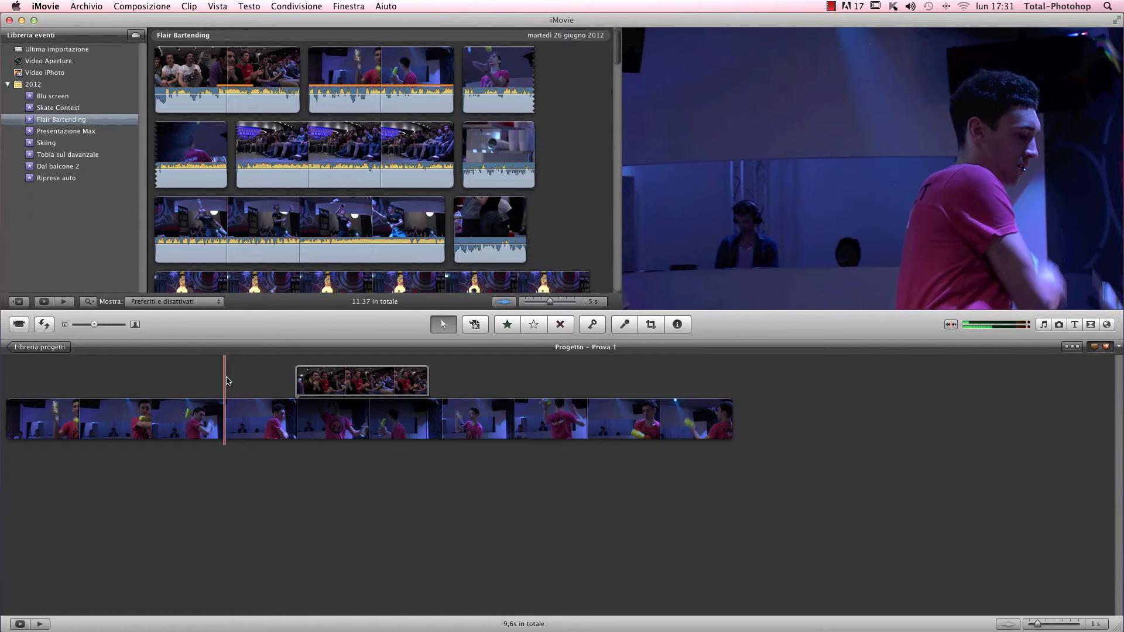
pyautogui.press('space')
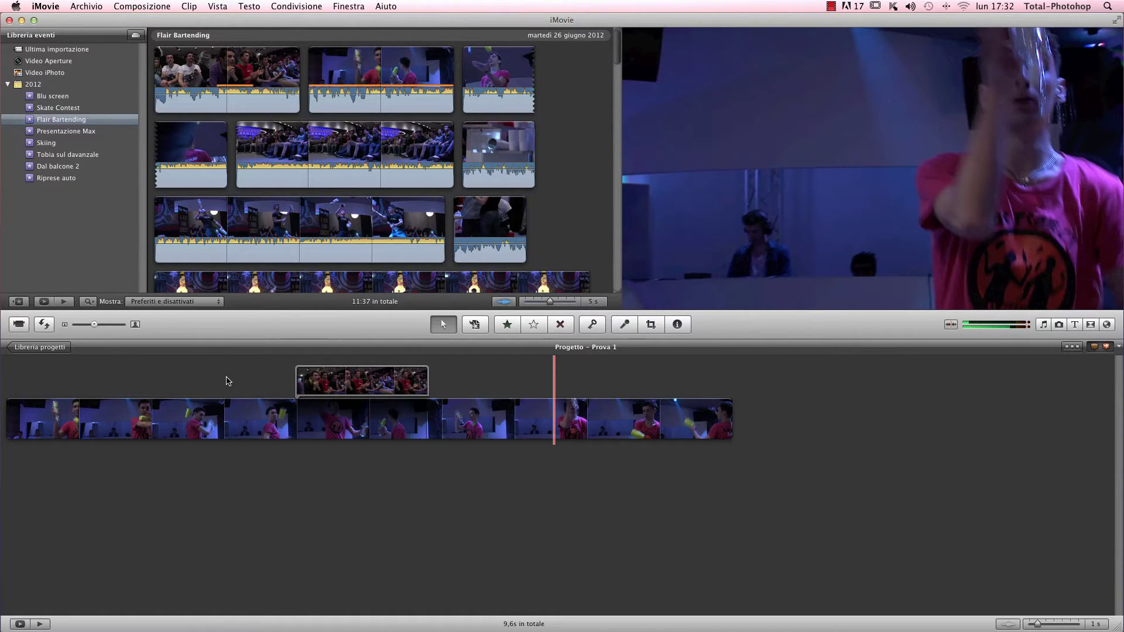
pyautogui.click(228, 381)
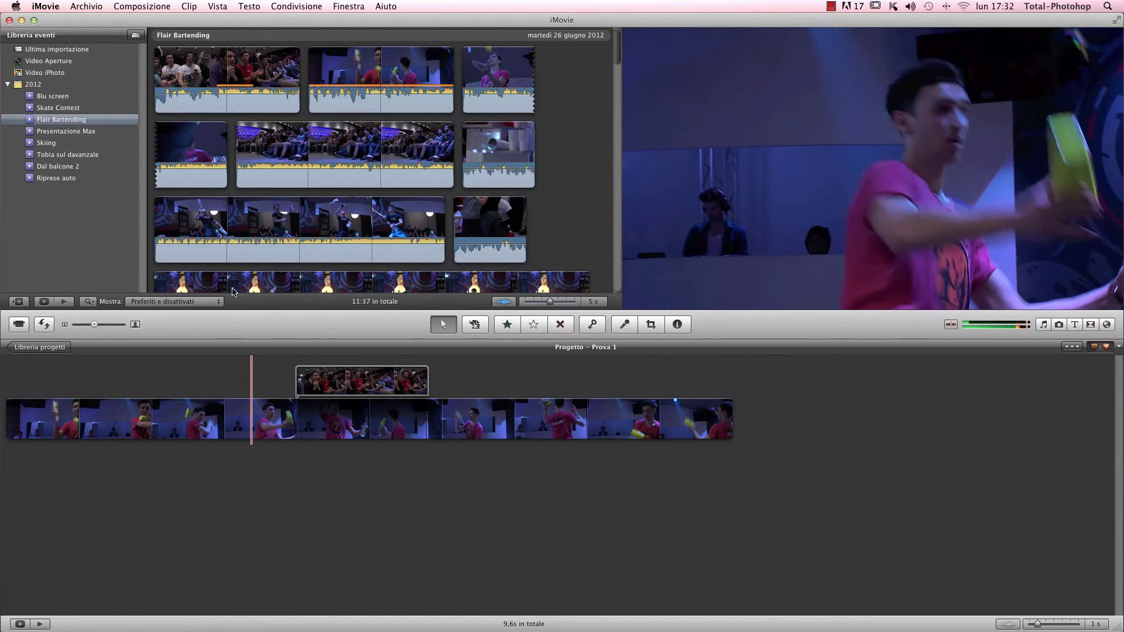
# Append about 1.6 s of the audience clip after the main clip to compare it with the cutaway, and delete the appended clip.
pyautogui.moveTo(218, 73); pyautogui.dragTo(761, 409)
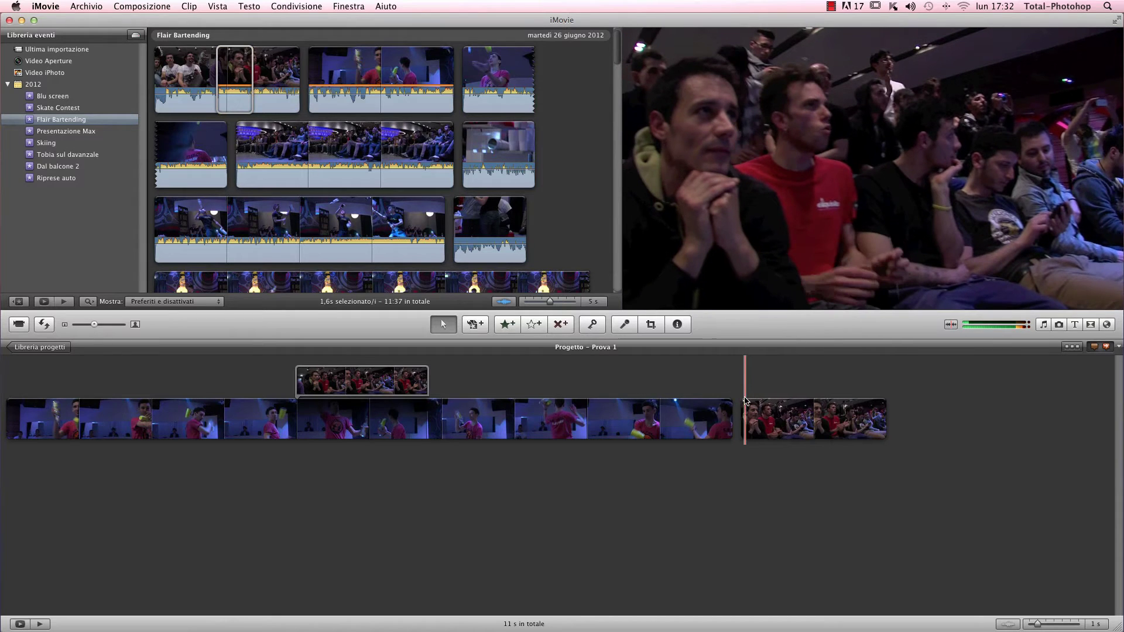
pyautogui.press('space')
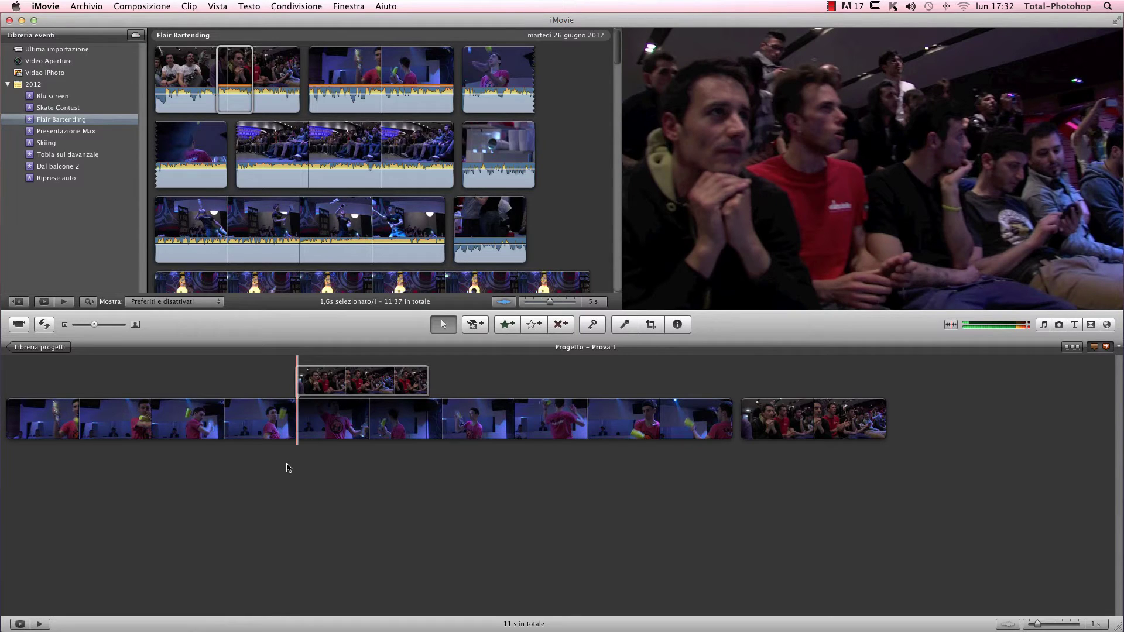
pyautogui.click(782, 418)
pyautogui.press('Delete')
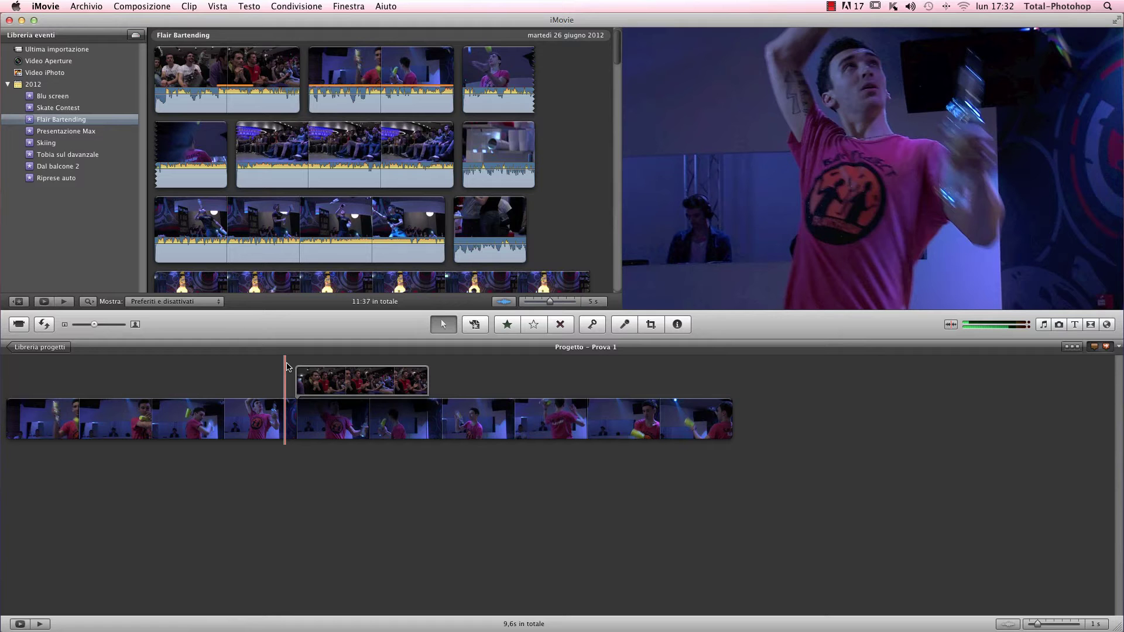
pyautogui.press('space')
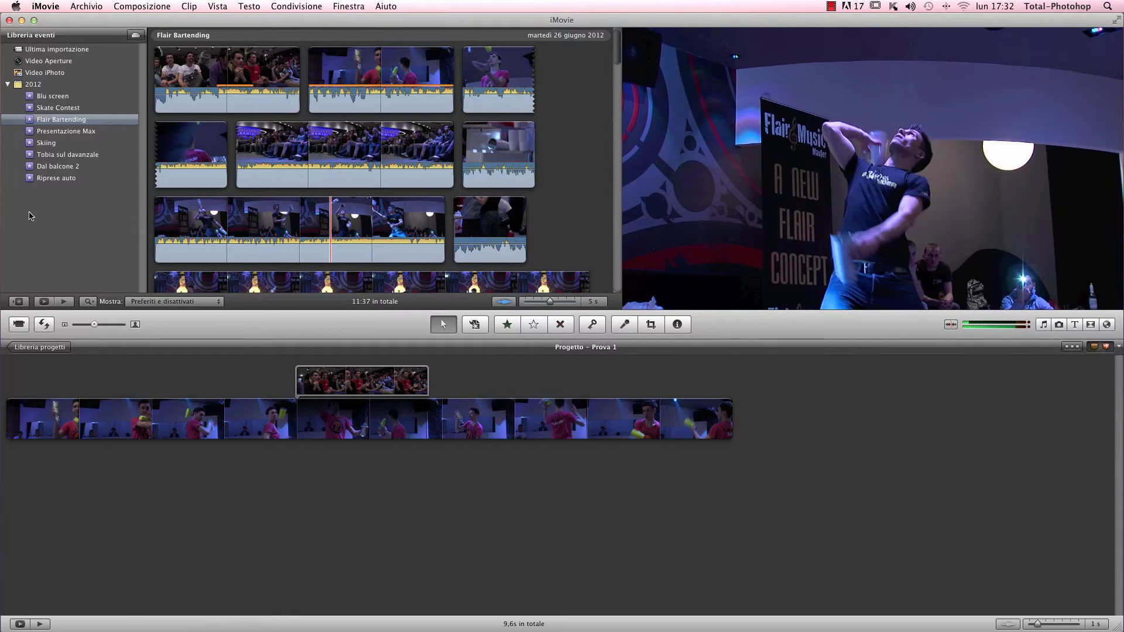
# Preview the favourites of the Presentazione Max event with the Solo preferiti filter and restore the Preferiti e disattivati filter.
pyautogui.click(45, 131)
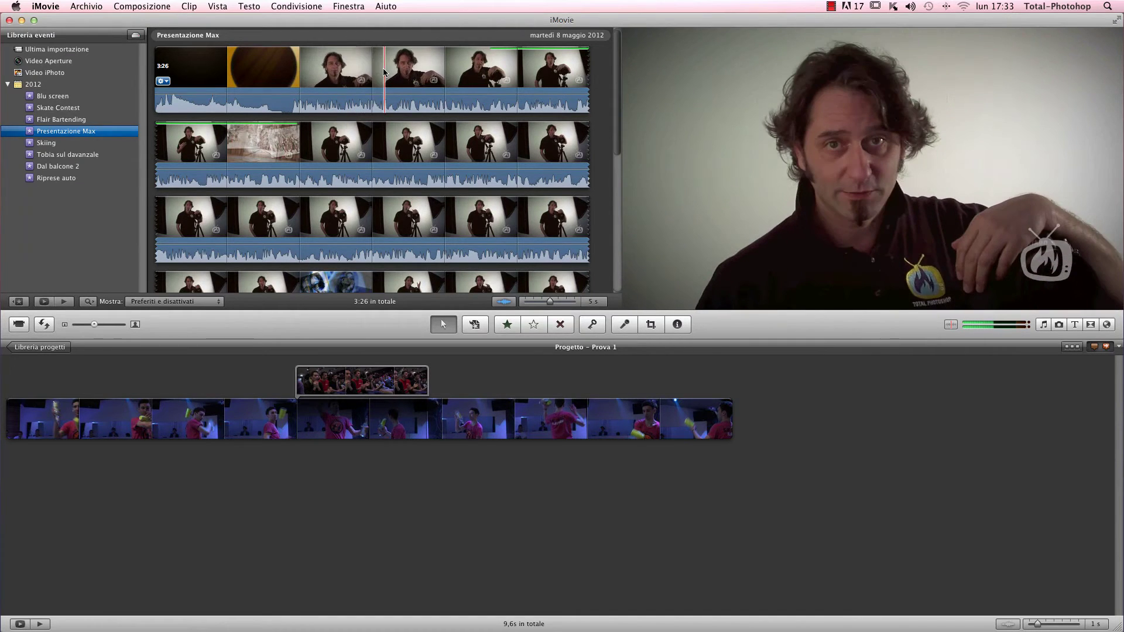
pyautogui.click(174, 301)
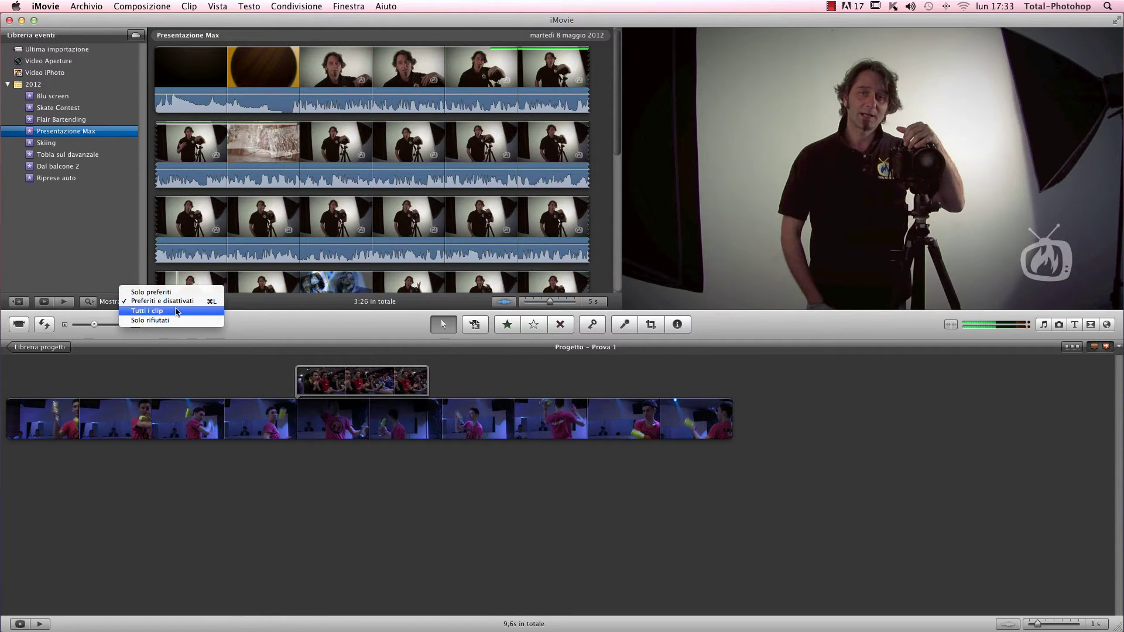
pyautogui.click(182, 294)
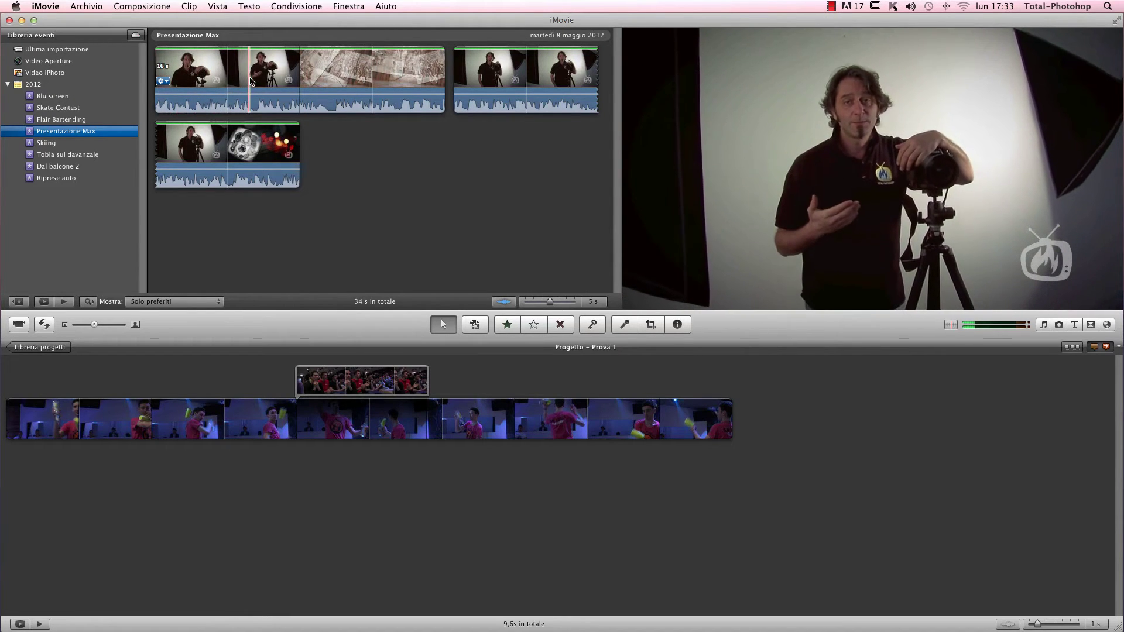
pyautogui.click(259, 79)
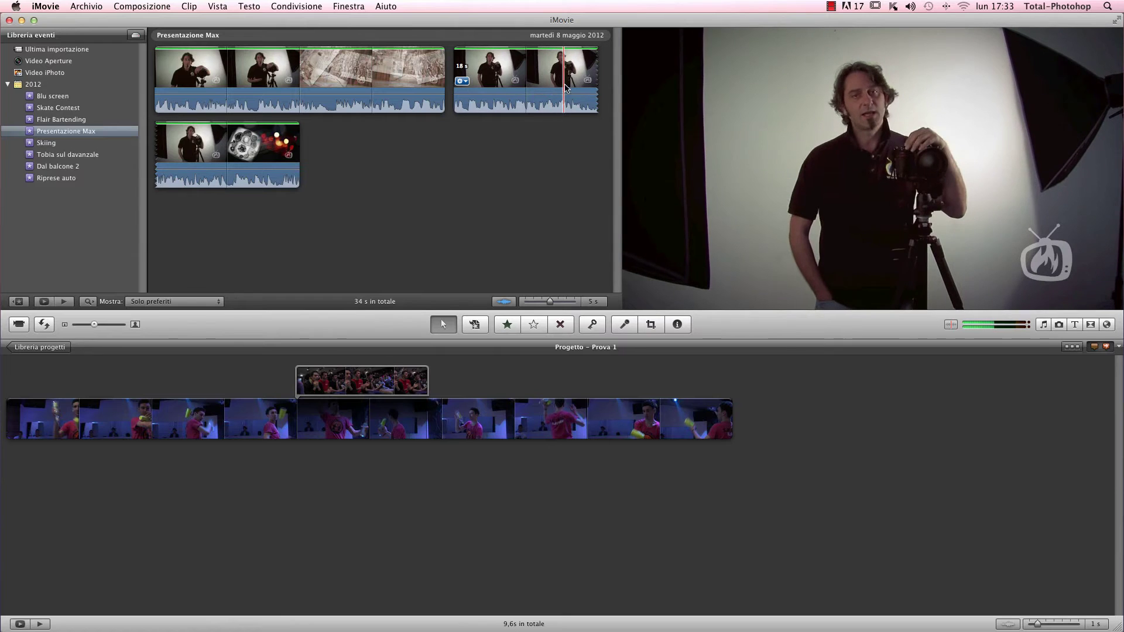
pyautogui.press('space')
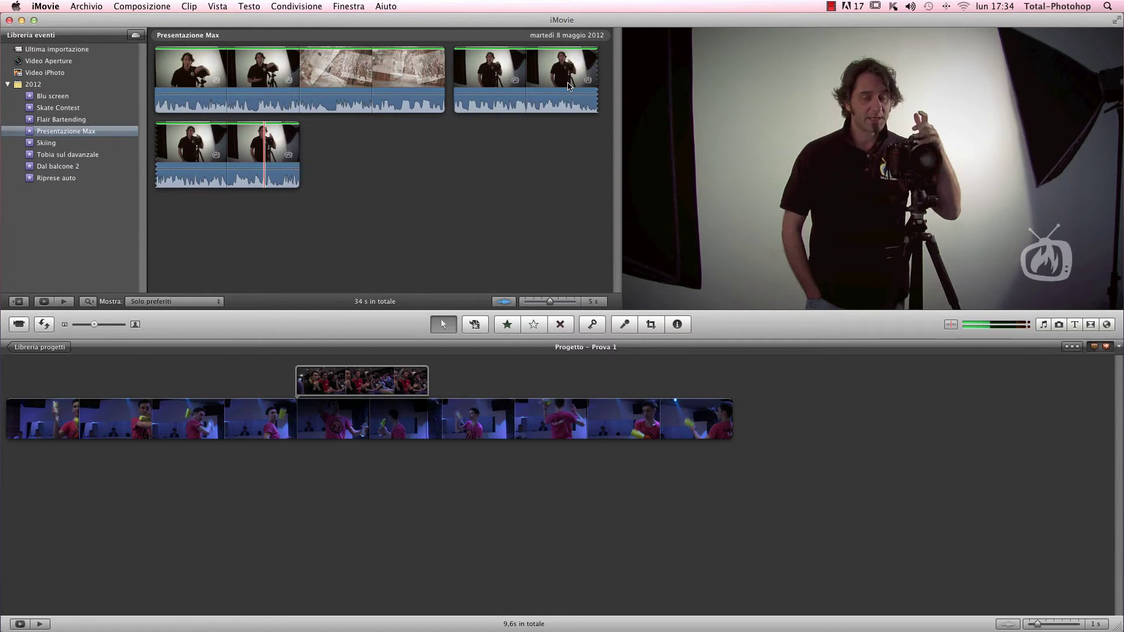
pyautogui.click(170, 301)
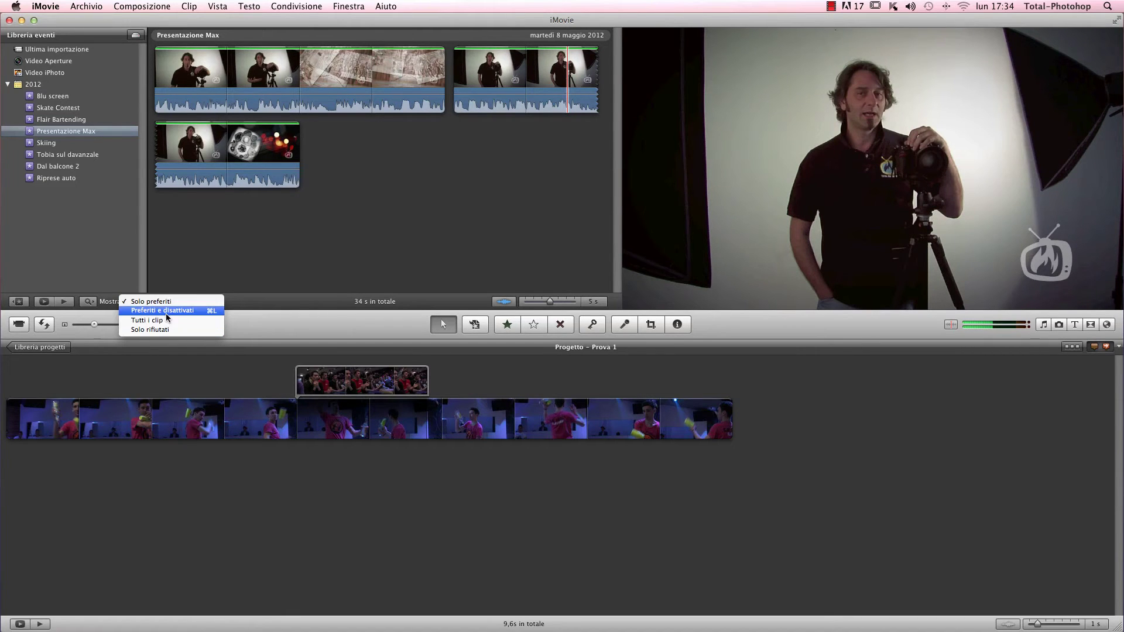
pyautogui.click(163, 310)
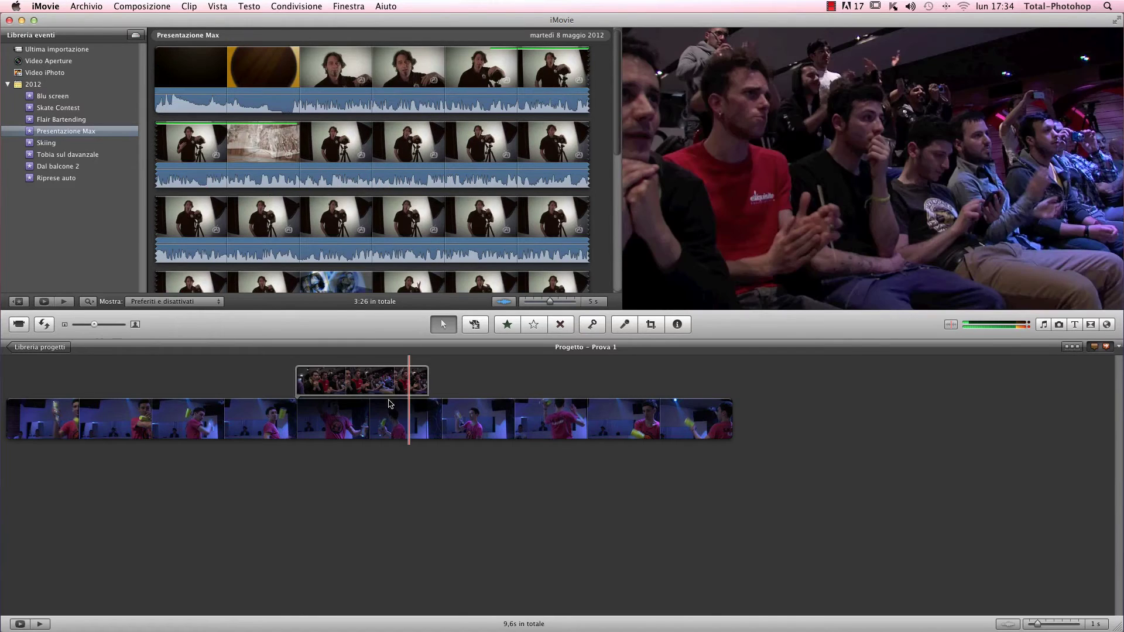
# Delete the project's main clip and add a section of about 17.9 s from the Presentazione Max footage in its place.
pyautogui.click(402, 451)
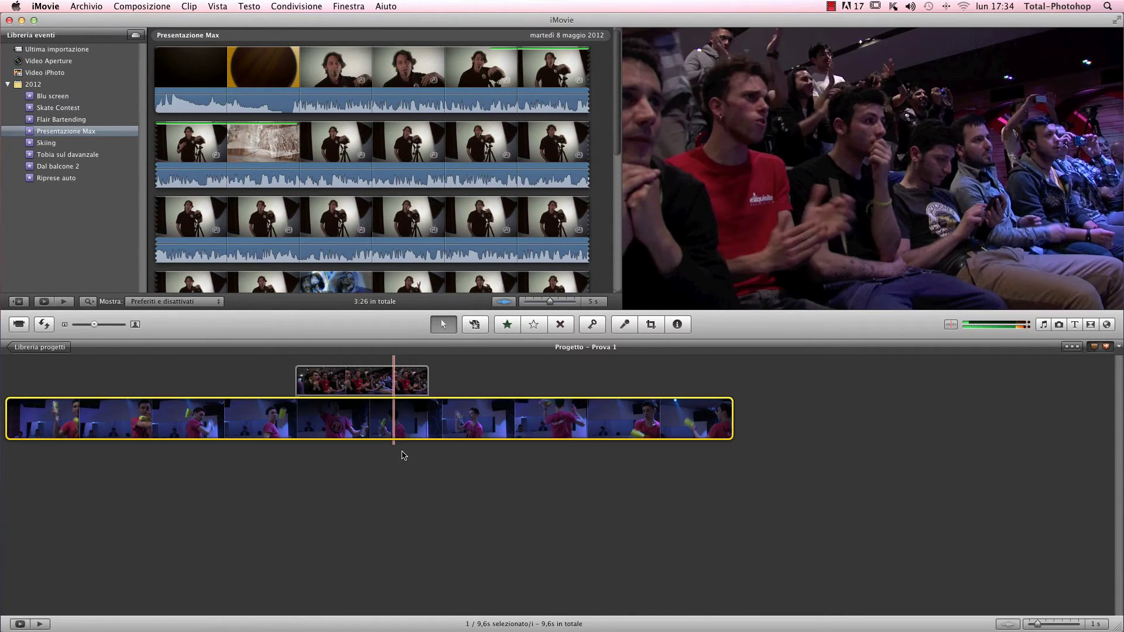
pyautogui.press('Delete')
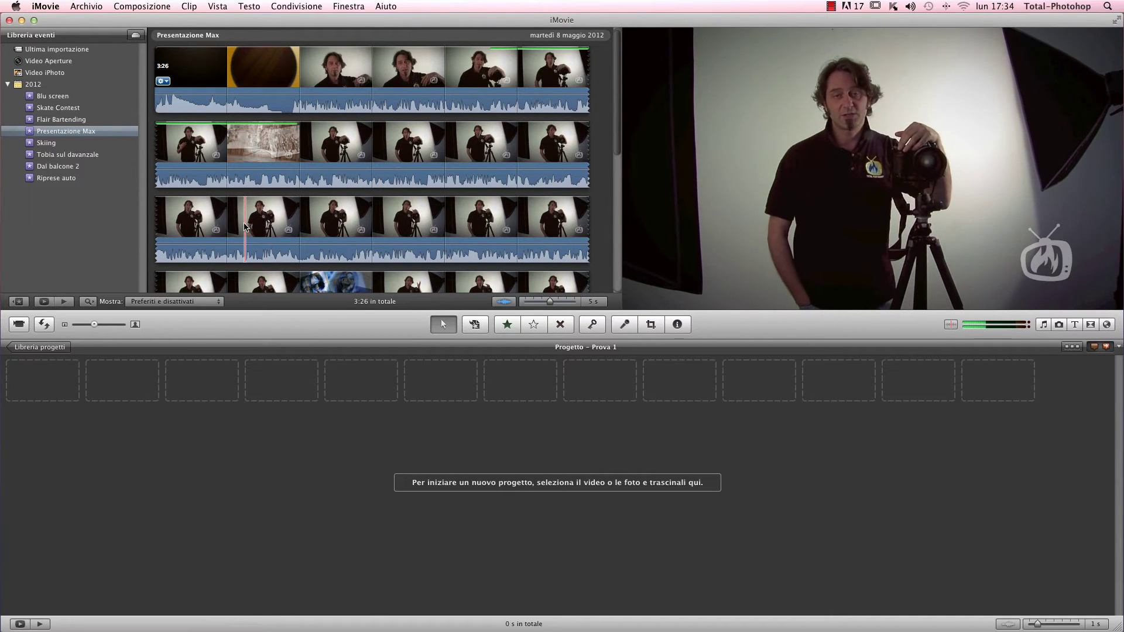
pyautogui.moveTo(244, 227); pyautogui.dragTo(508, 230)
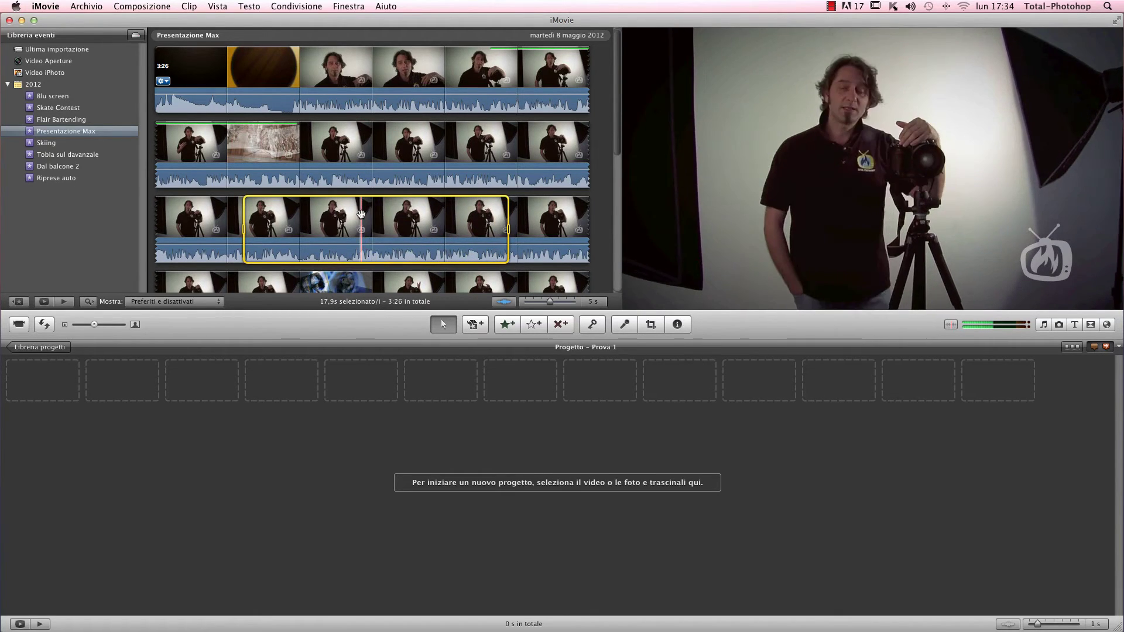
pyautogui.moveTo(374, 220); pyautogui.dragTo(270, 385)
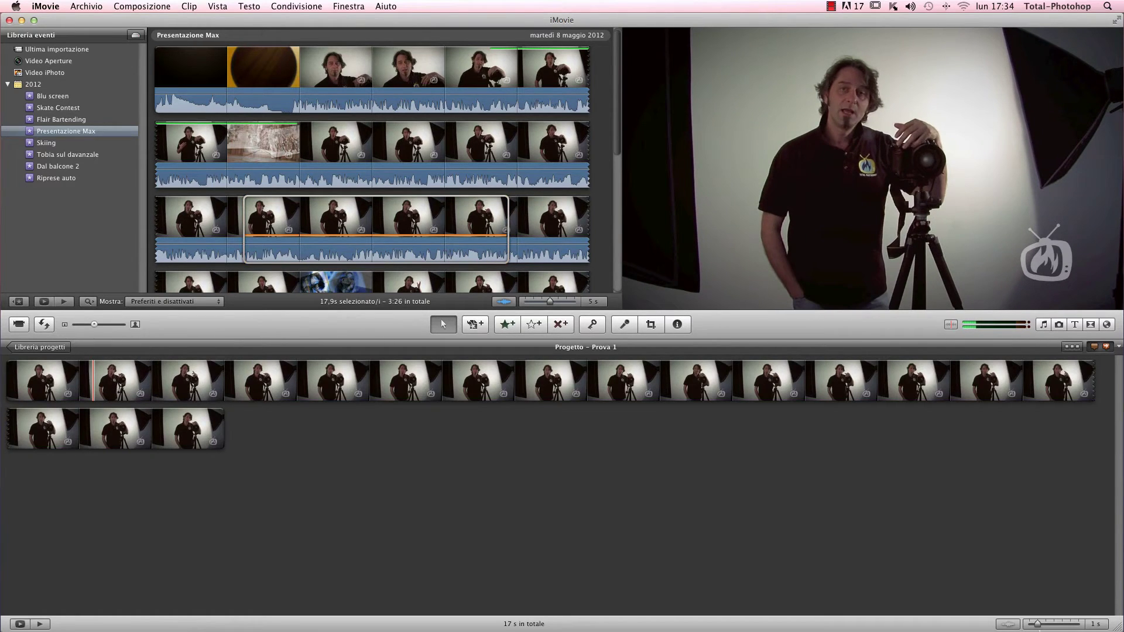
pyautogui.moveTo(1034, 628); pyautogui.dragTo(1048, 628)
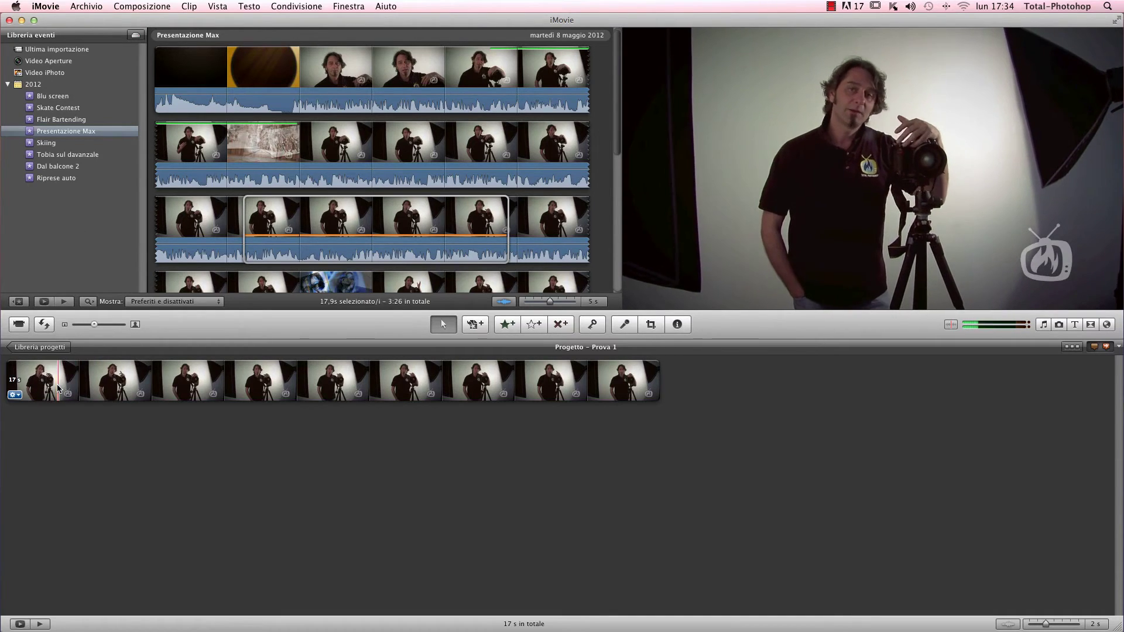
# Add a Flair Bartending stage performer shot over the first half of the presenter clip as a Taglio sezione cutaway.
pyautogui.click(29, 121)
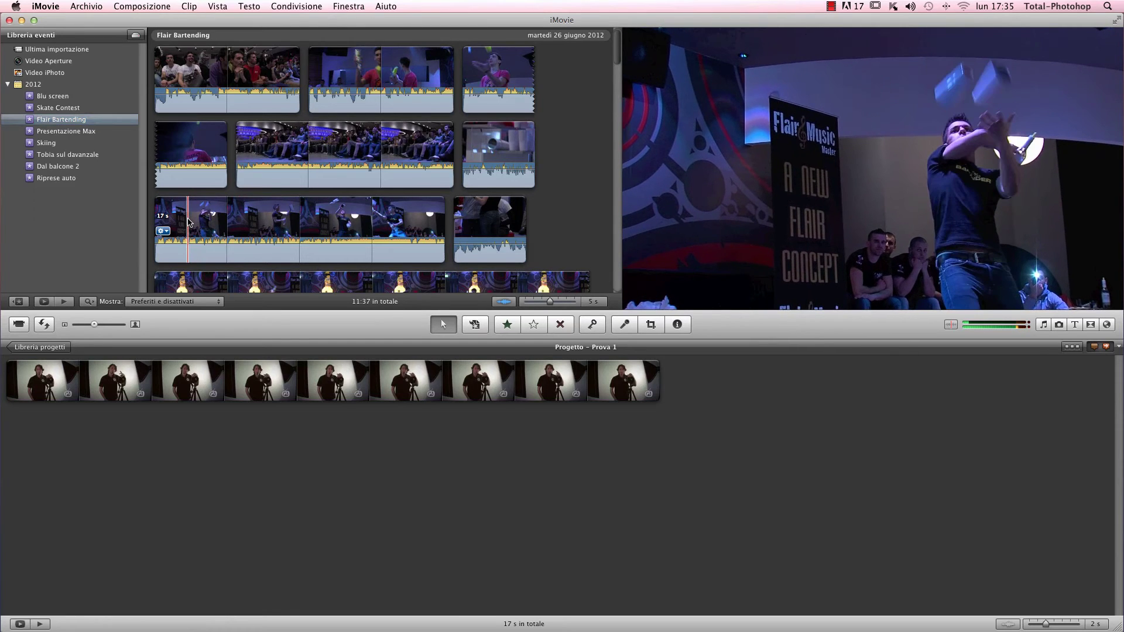
pyautogui.moveTo(187, 222); pyautogui.dragTo(171, 385)
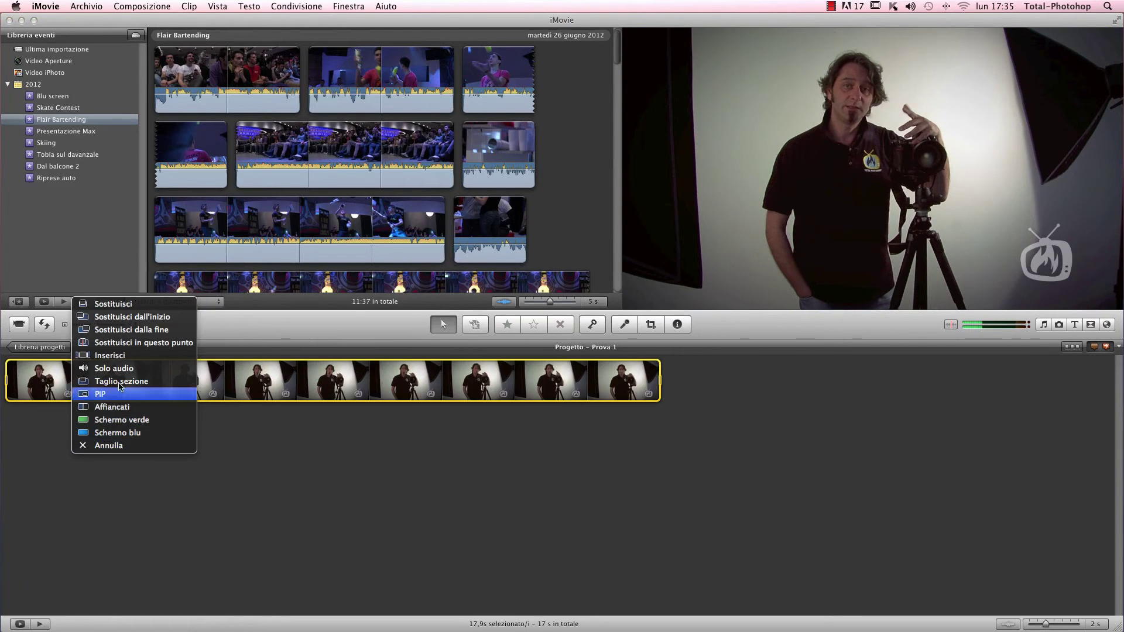
pyautogui.click(129, 384)
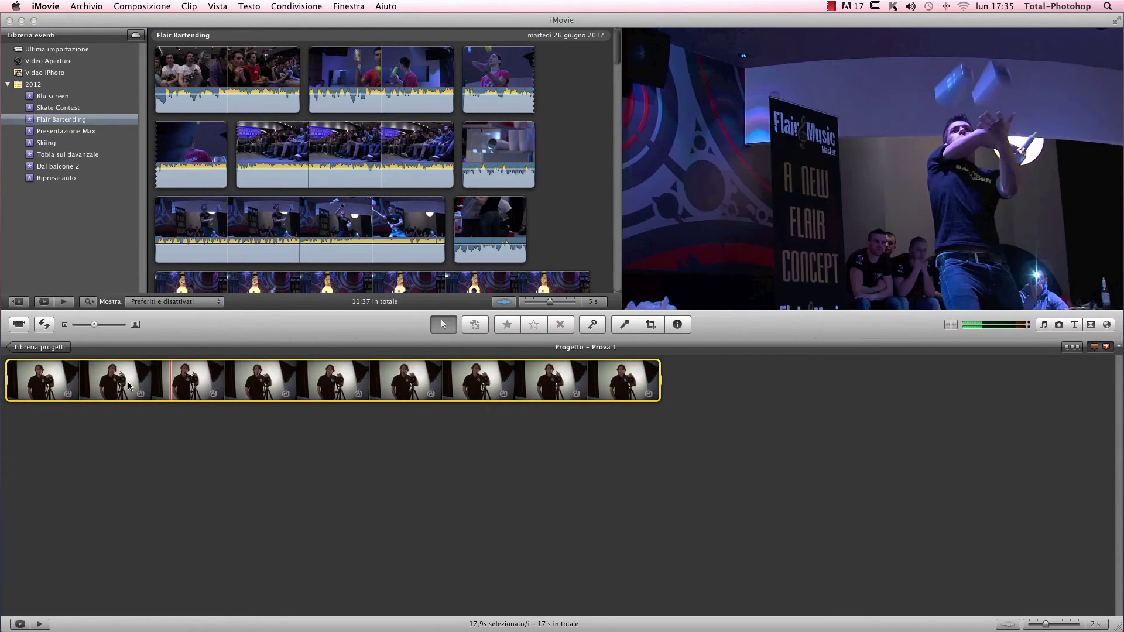
# Add a shot of the bartender behind the bar as a second Taglio sezione cutaway near the presenter clip's end and shift it slightly earlier.
pyautogui.scroll(-5, 445, 162)
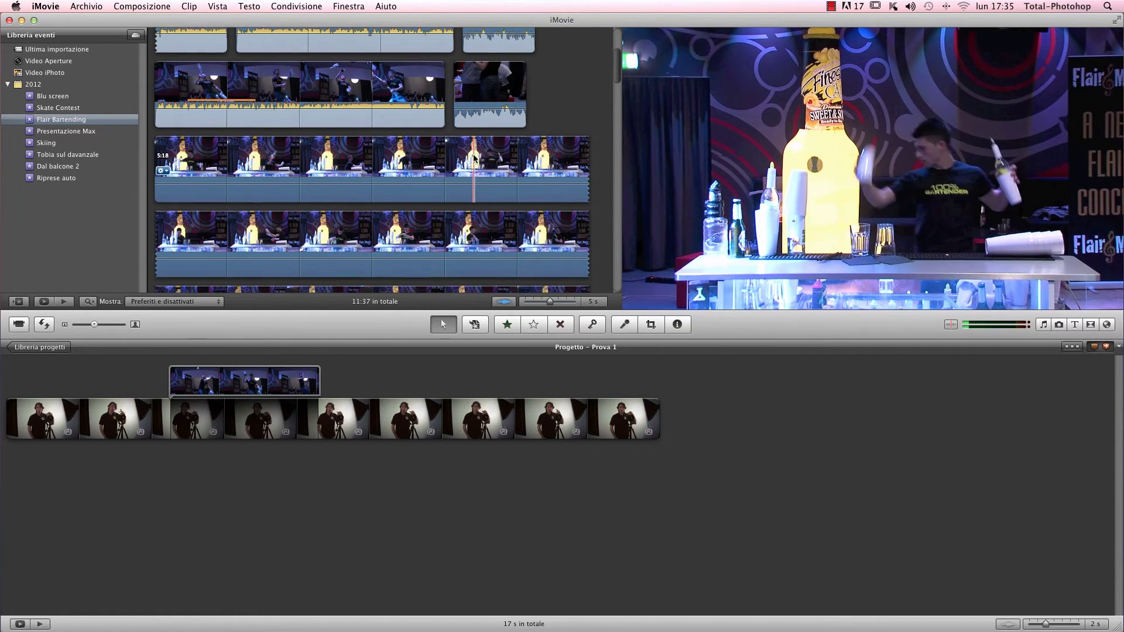
pyautogui.scroll(-3, 471, 152)
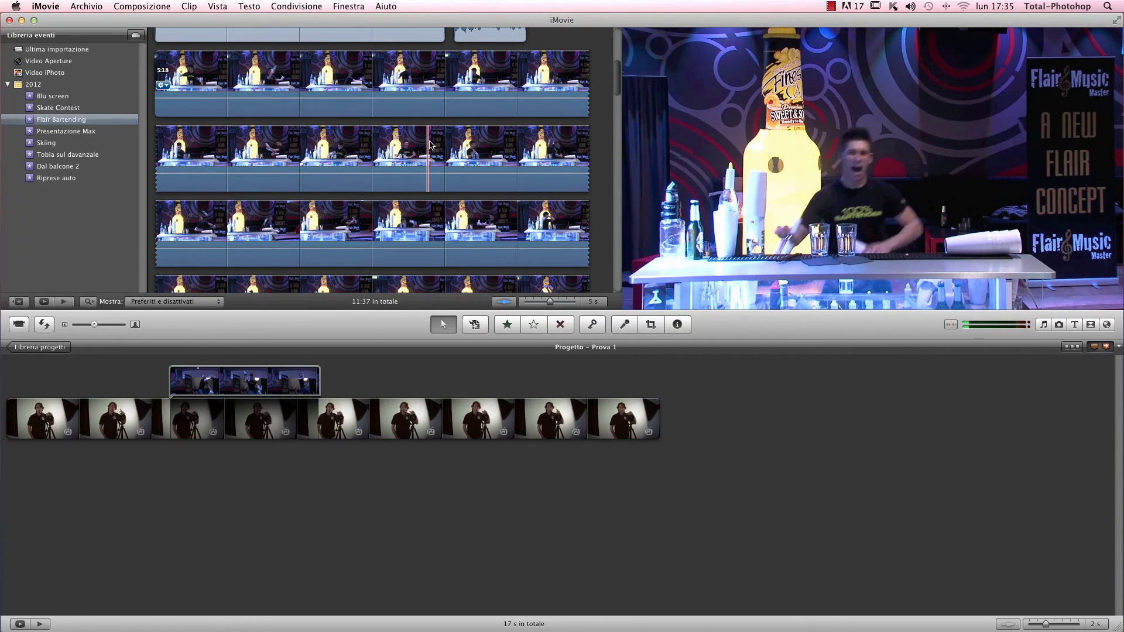
pyautogui.moveTo(428, 145); pyautogui.dragTo(526, 410)
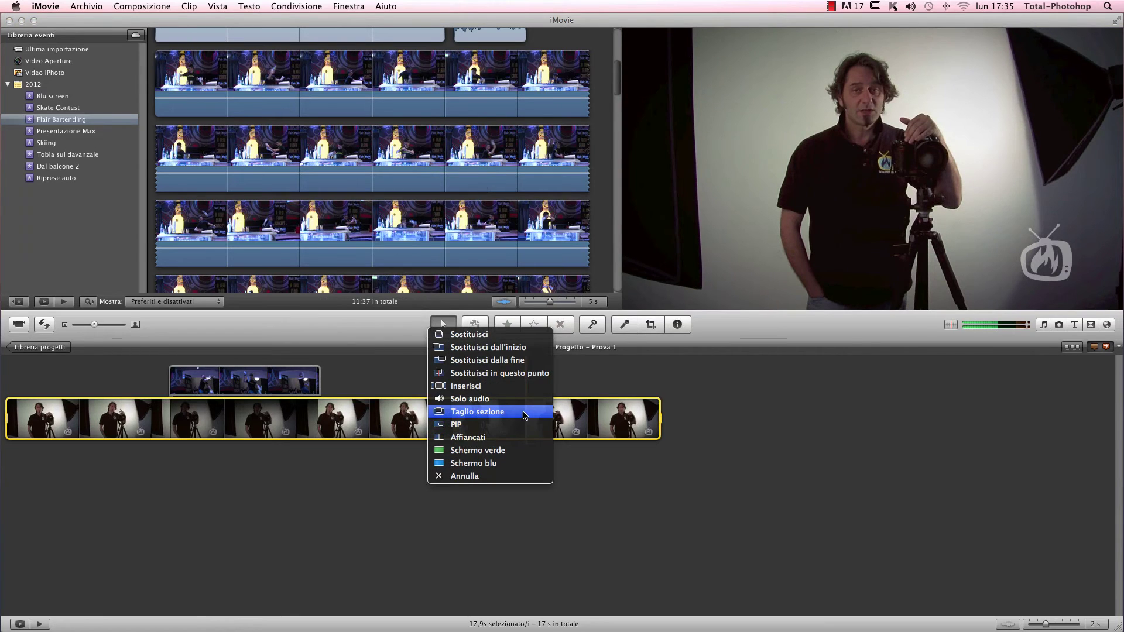
pyautogui.click(522, 412)
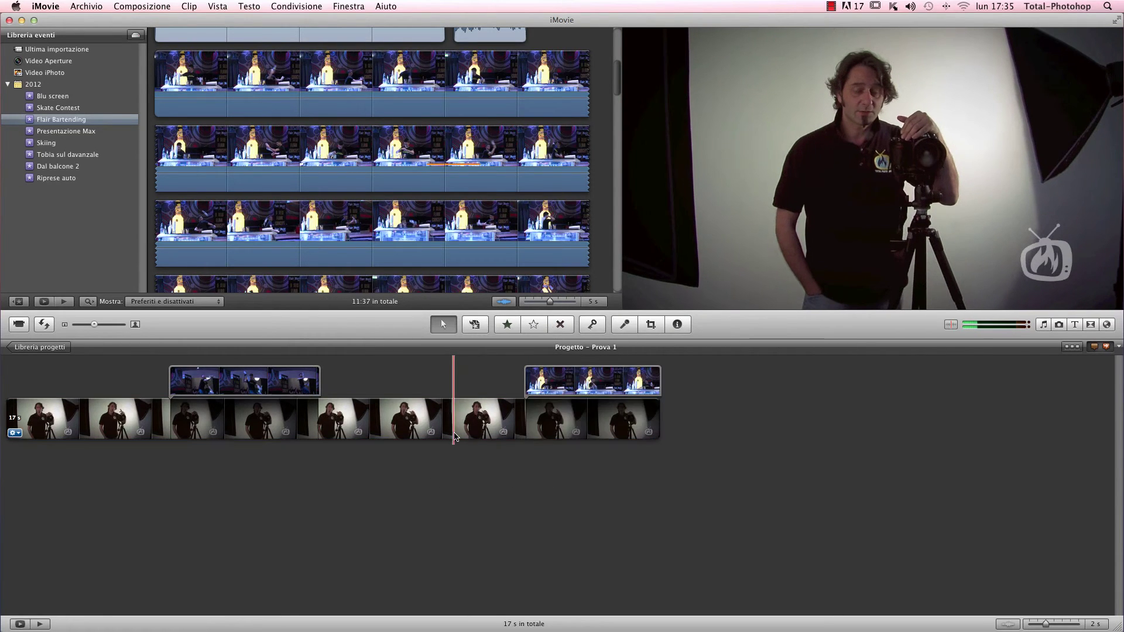
pyautogui.moveTo(556, 376); pyautogui.dragTo(513, 385)
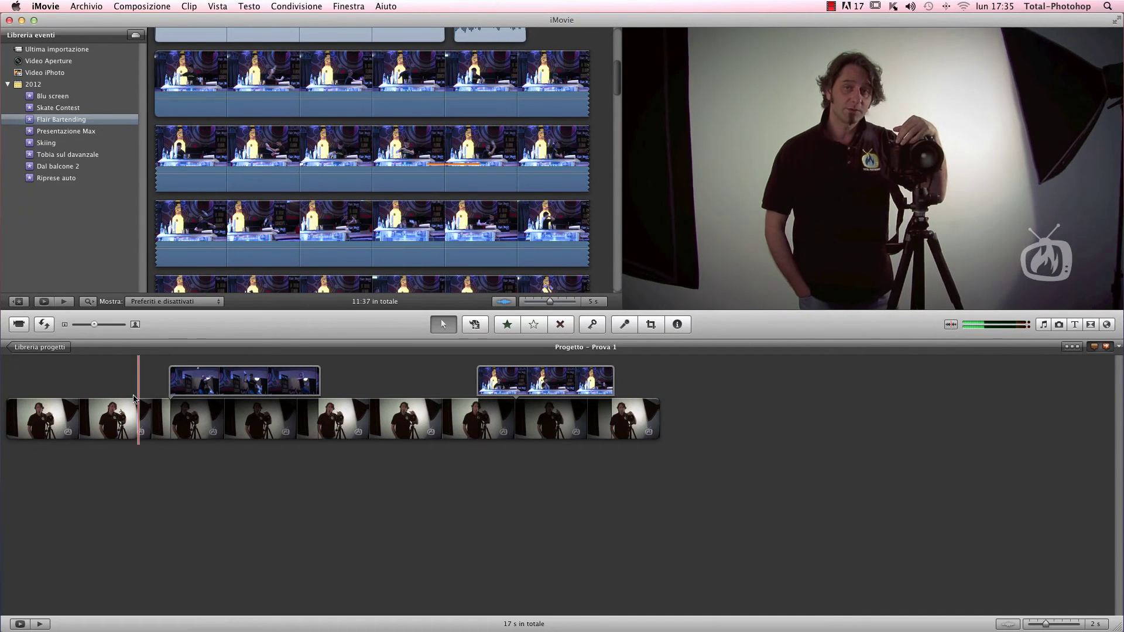
# Preview the project across the first cutaway and lower the stage performer cutaway's audio volume to the minimum.
pyautogui.press('space')
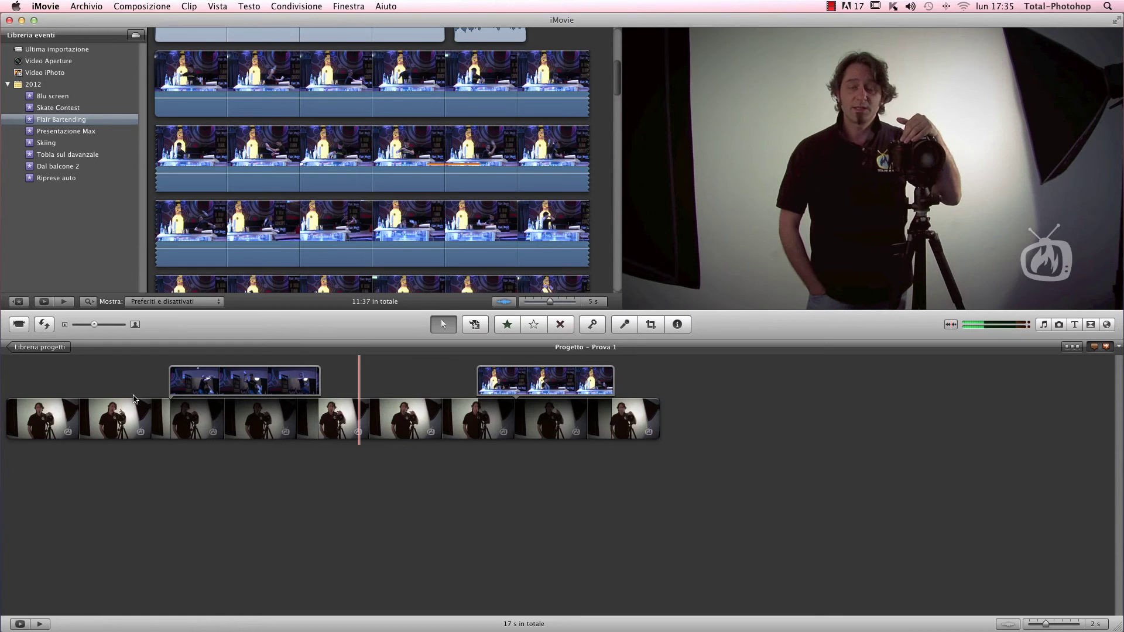
pyautogui.press('space')
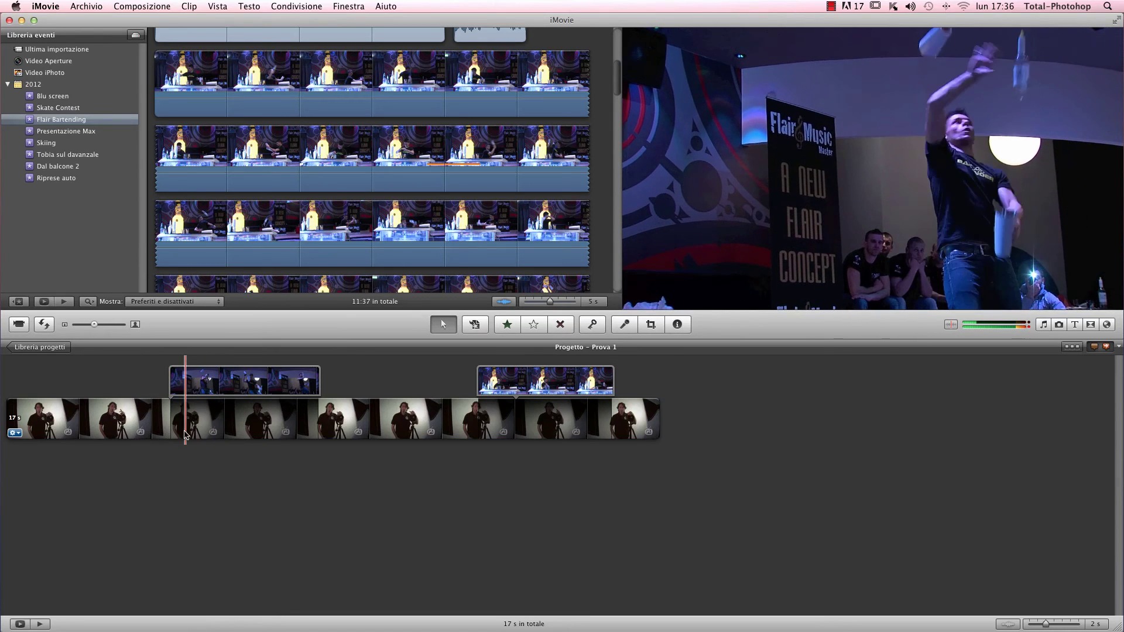
pyautogui.click(192, 384)
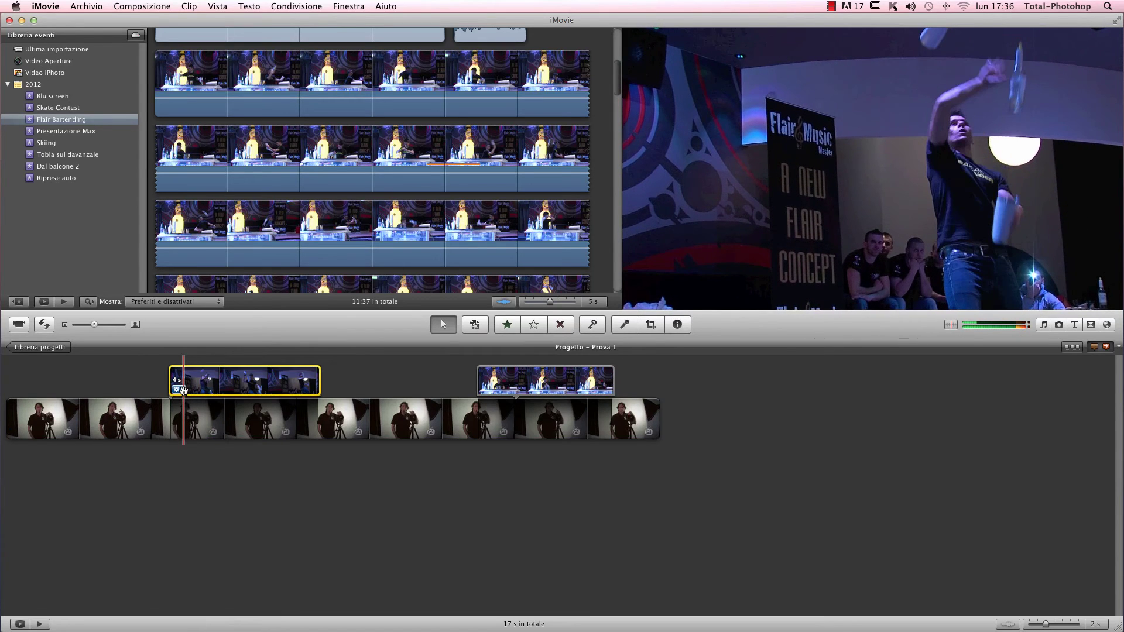
pyautogui.click(181, 390)
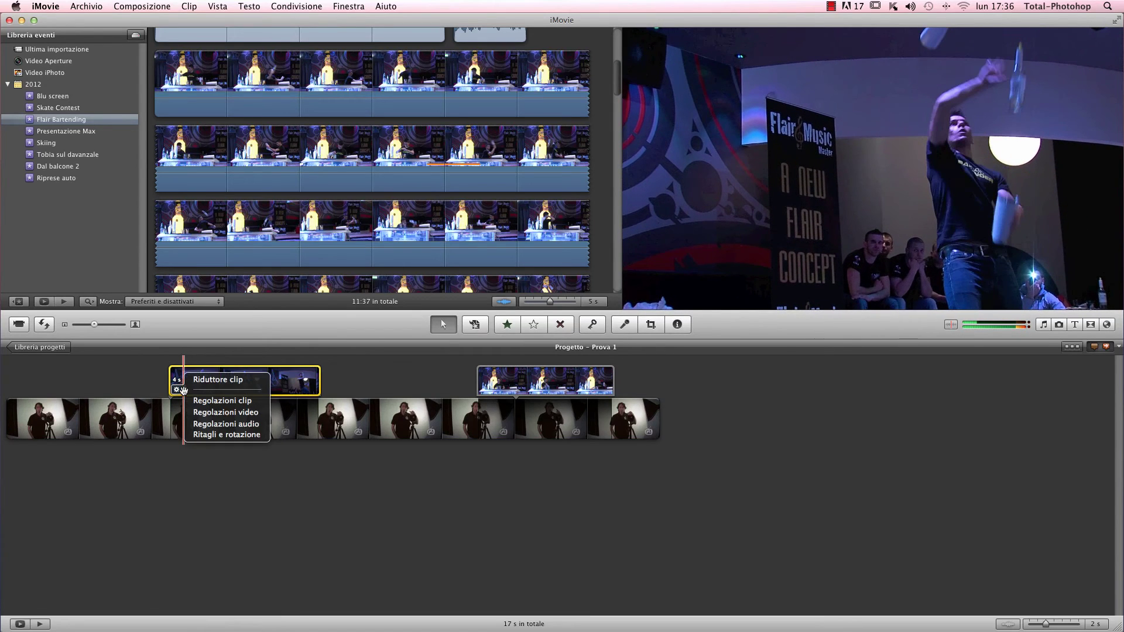
pyautogui.click(209, 423)
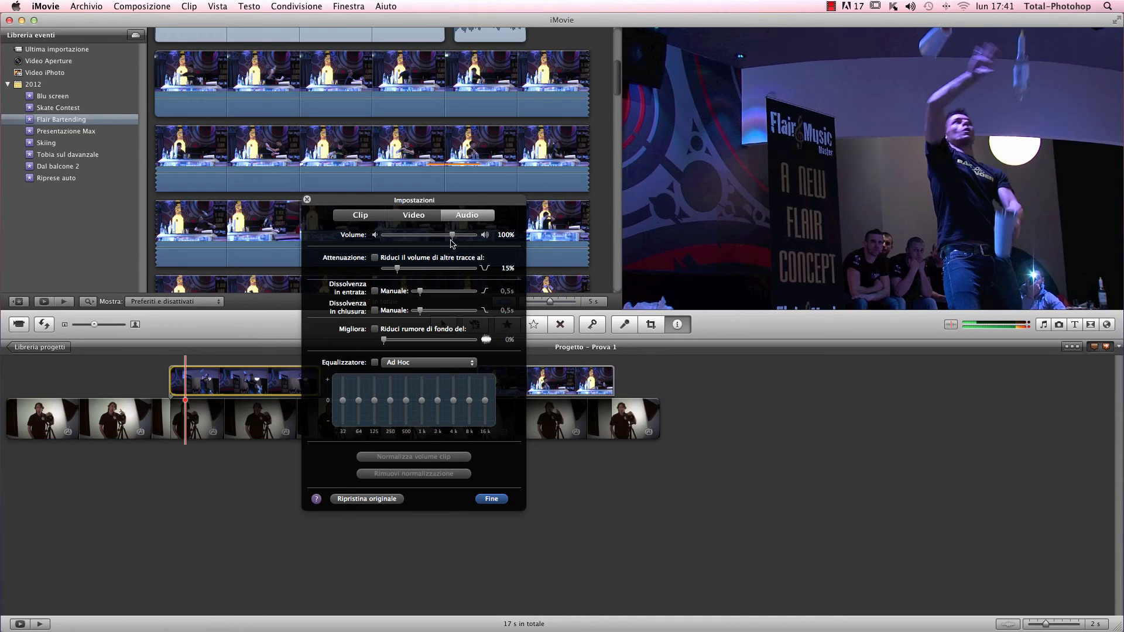
pyautogui.moveTo(452, 237); pyautogui.dragTo(383, 238)
pyautogui.click(307, 200)
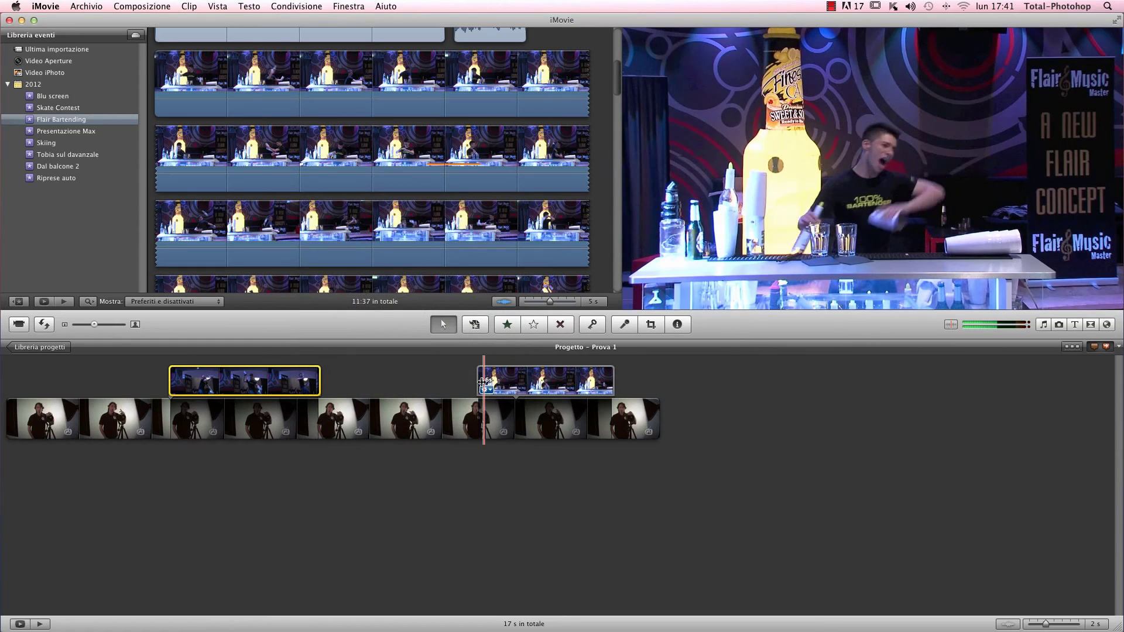
# Lower the bartender cutaway's audio volume to the minimum and play the project from just before the first cutaway.
pyautogui.click(487, 389)
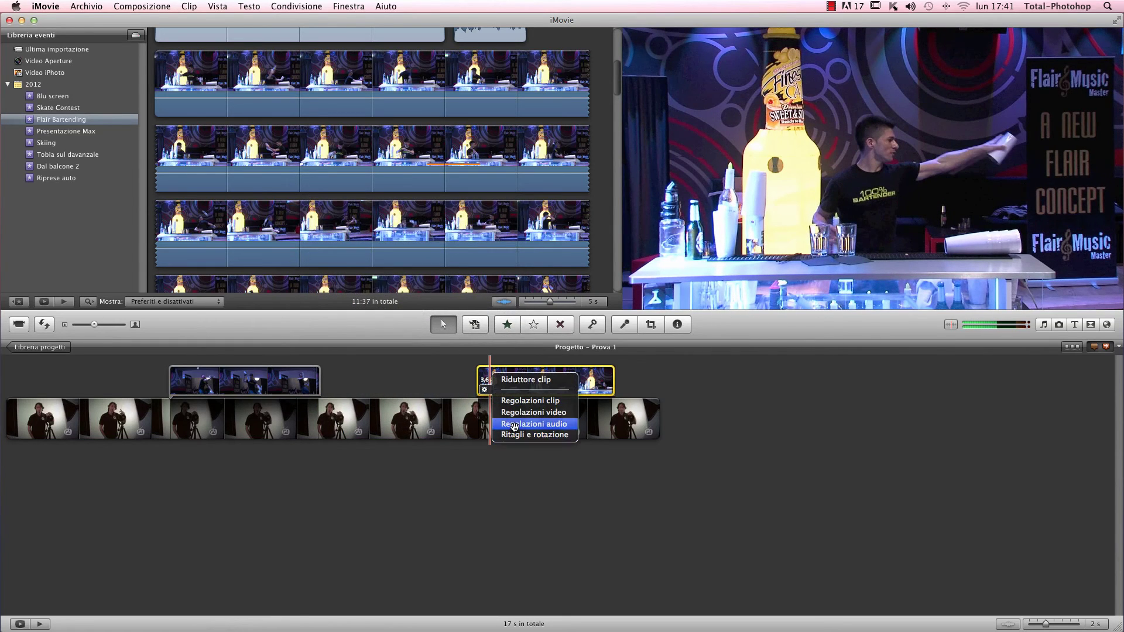
pyautogui.click(515, 429)
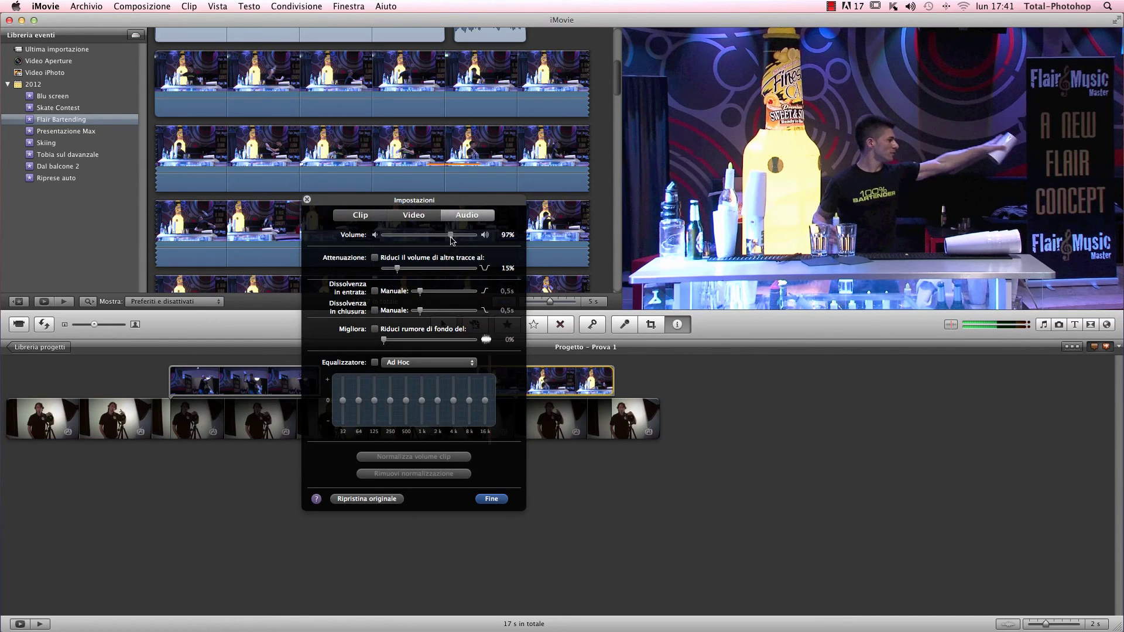
pyautogui.moveTo(451, 234); pyautogui.dragTo(382, 234)
pyautogui.click(492, 499)
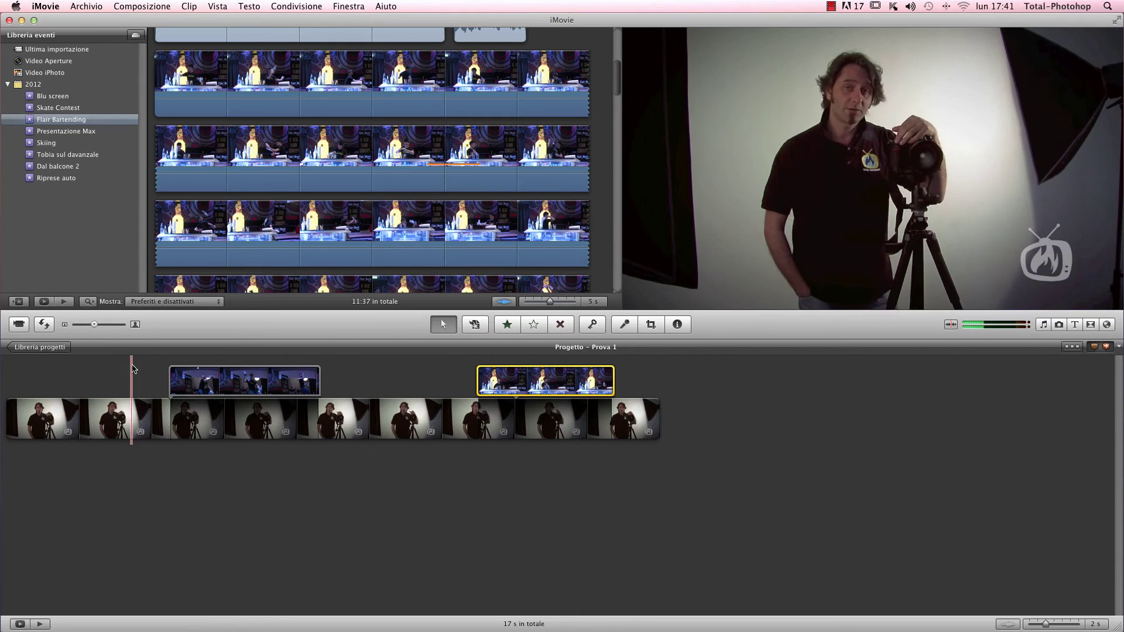
pyautogui.press('space')
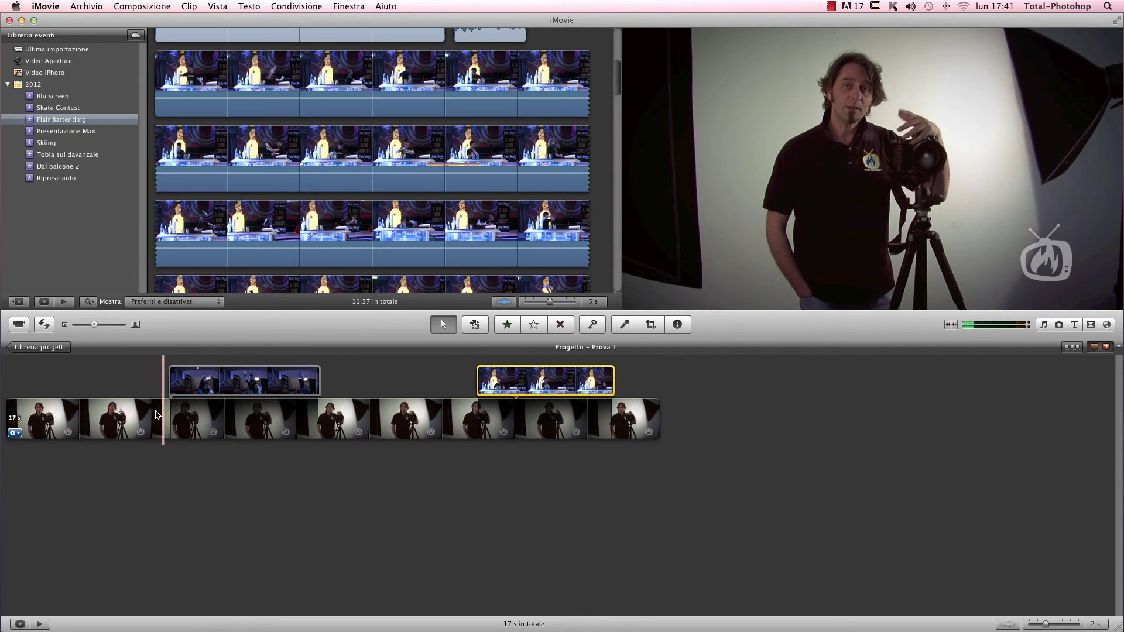